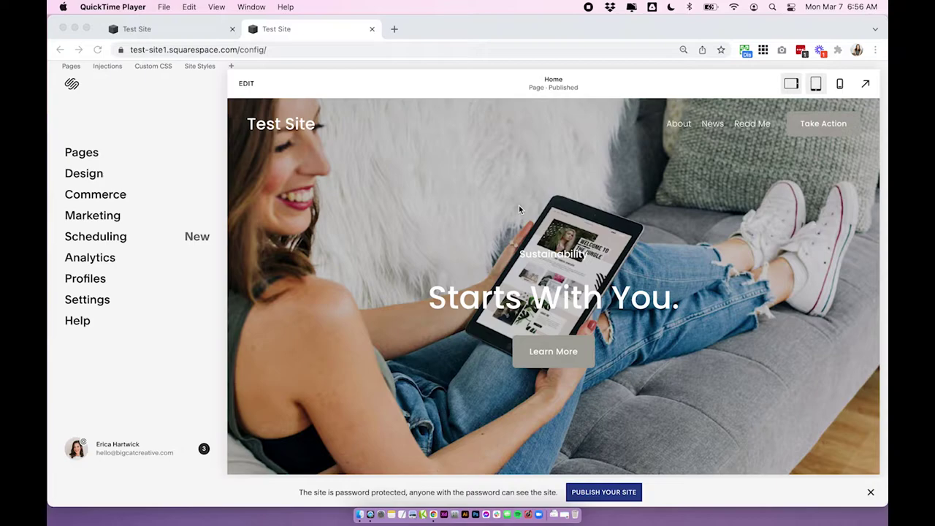
Connect a Facebook account to the site through its Connected Accounts settings
click(89, 303)
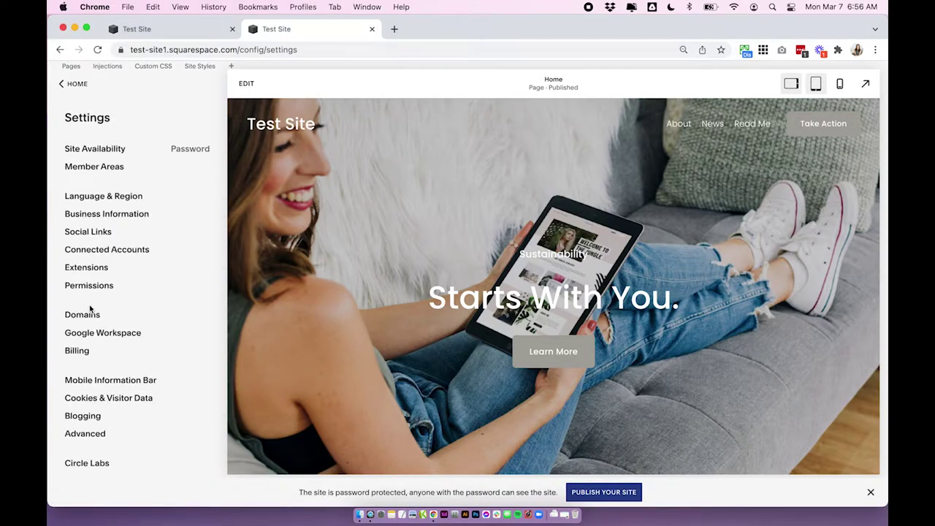
click(104, 249)
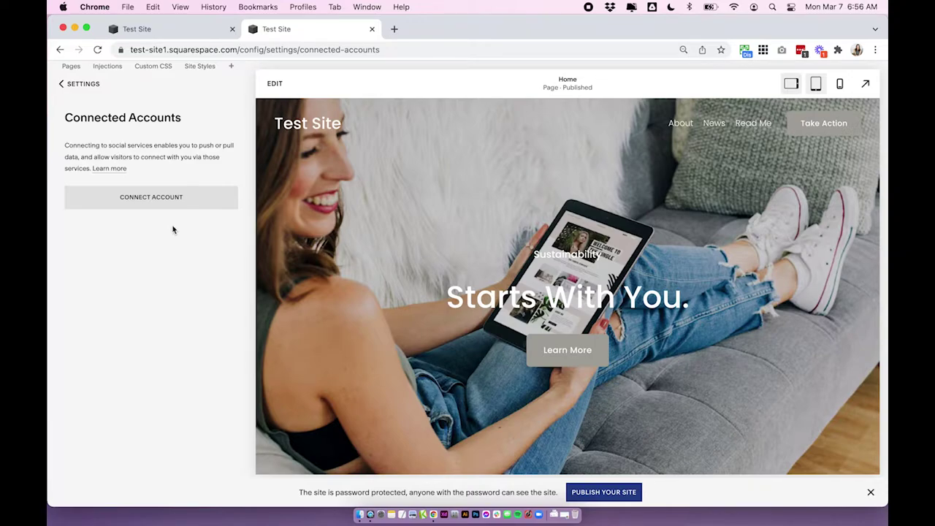
click(188, 197)
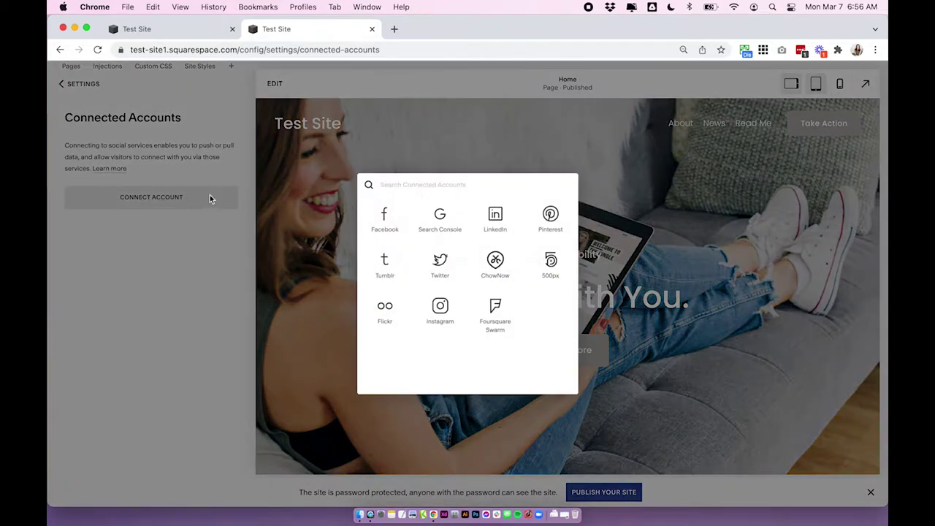
click(385, 217)
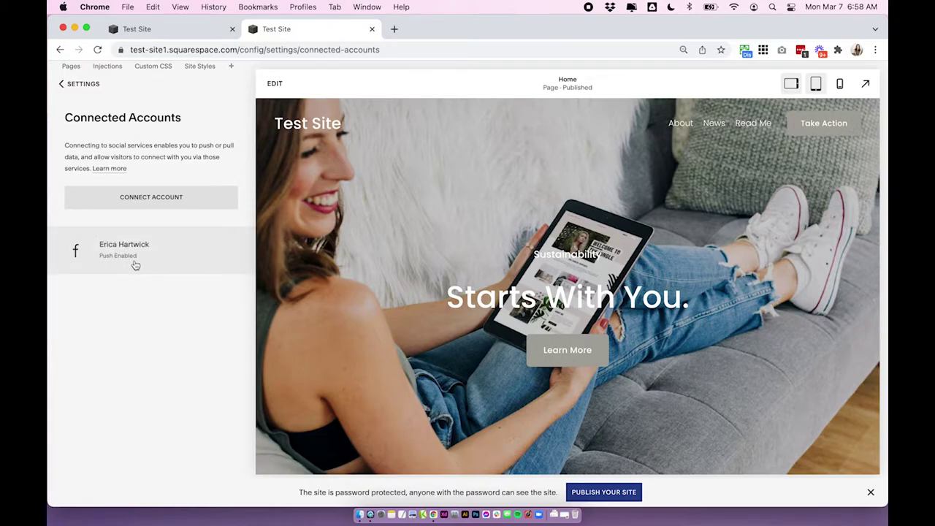
Set the connected Facebook account to push posts to the Big Cat Creative page and save its settings
click(135, 250)
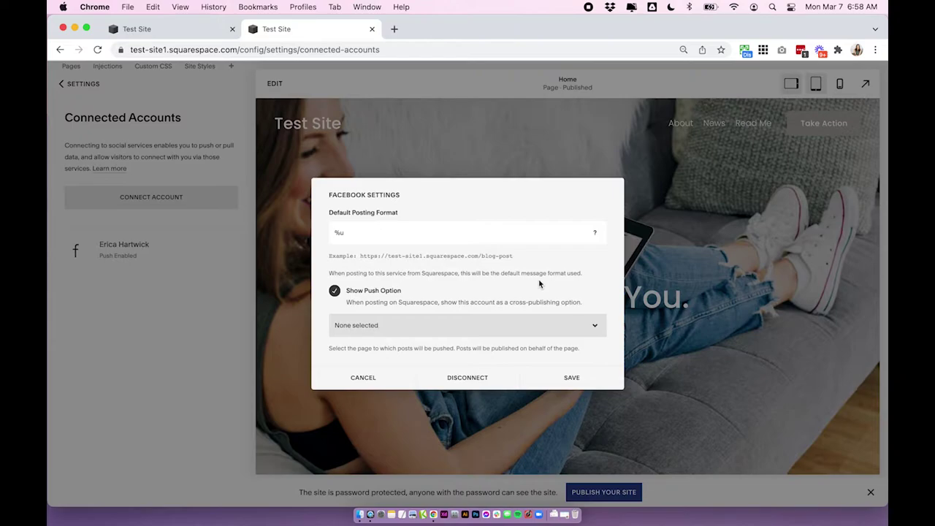
click(392, 321)
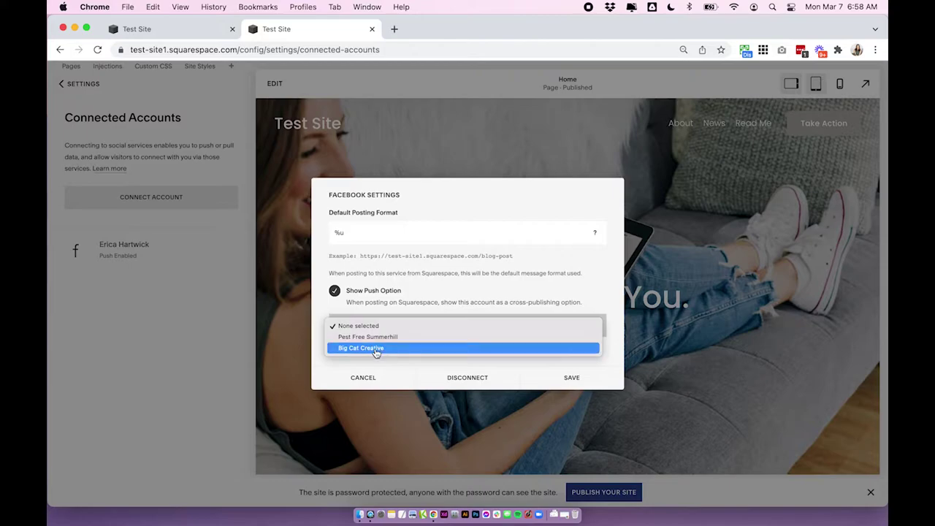
click(373, 347)
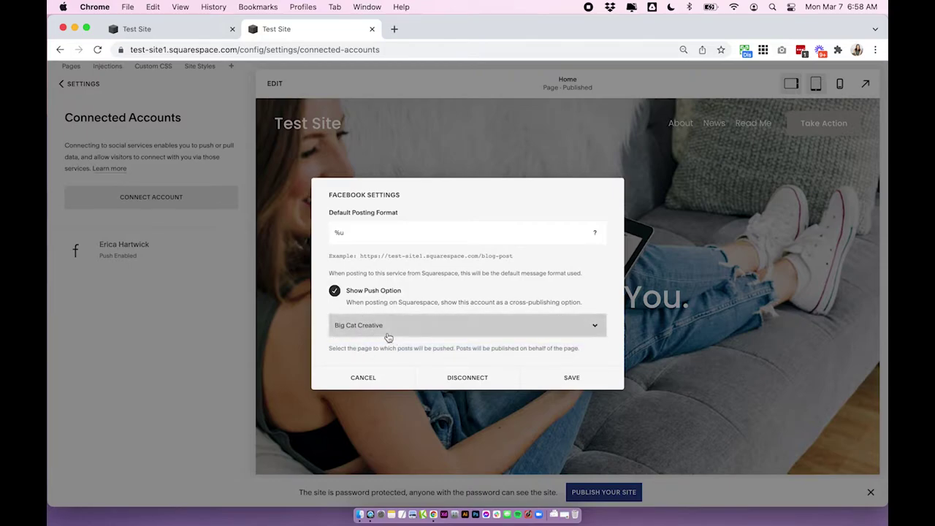
click(584, 377)
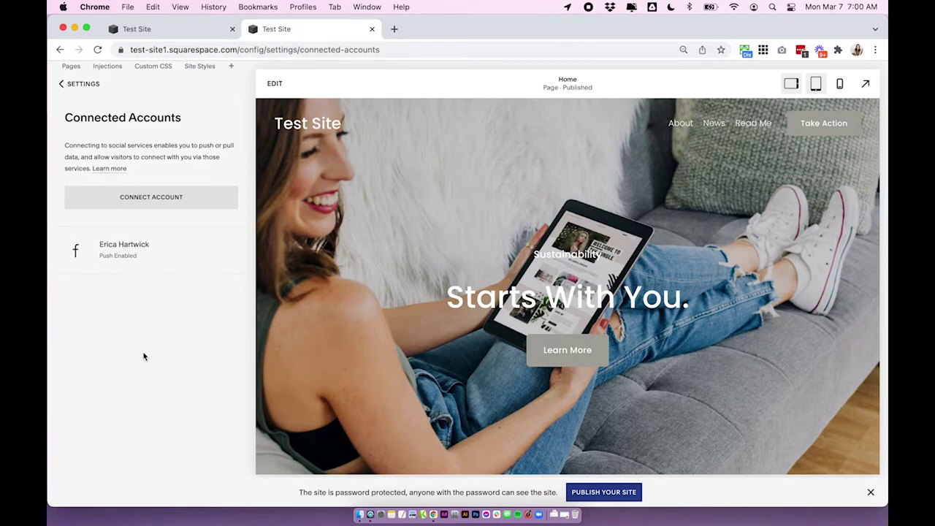
Open the News blog's post list and compare it with the Blog Post Archive on the other site
click(77, 84)
click(77, 85)
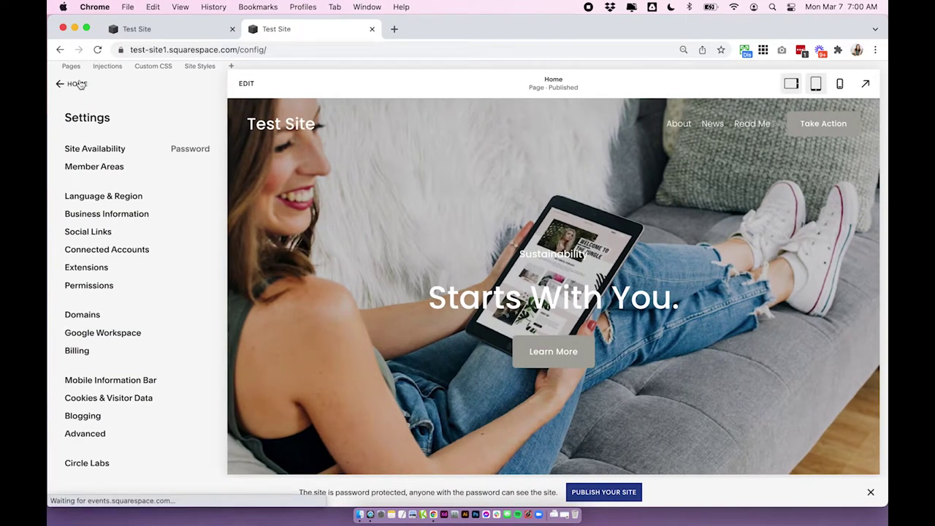
click(86, 173)
click(77, 84)
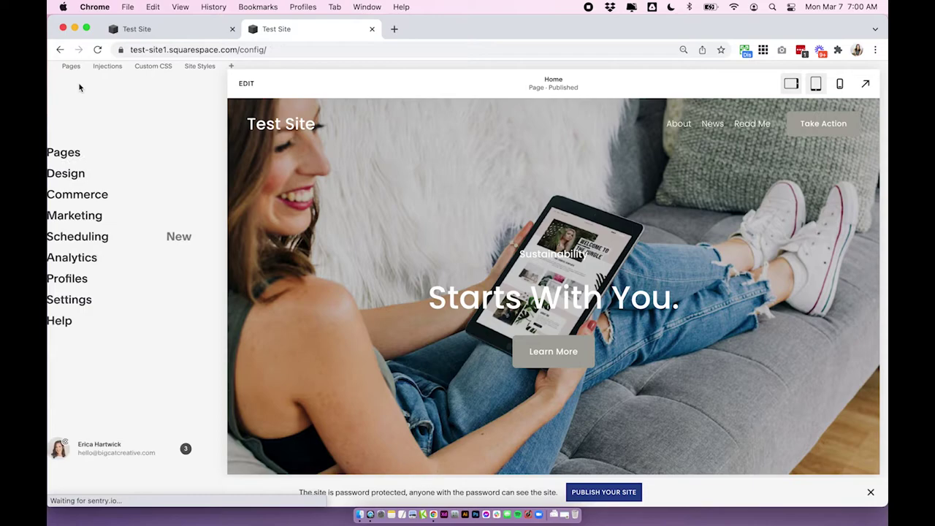
click(80, 161)
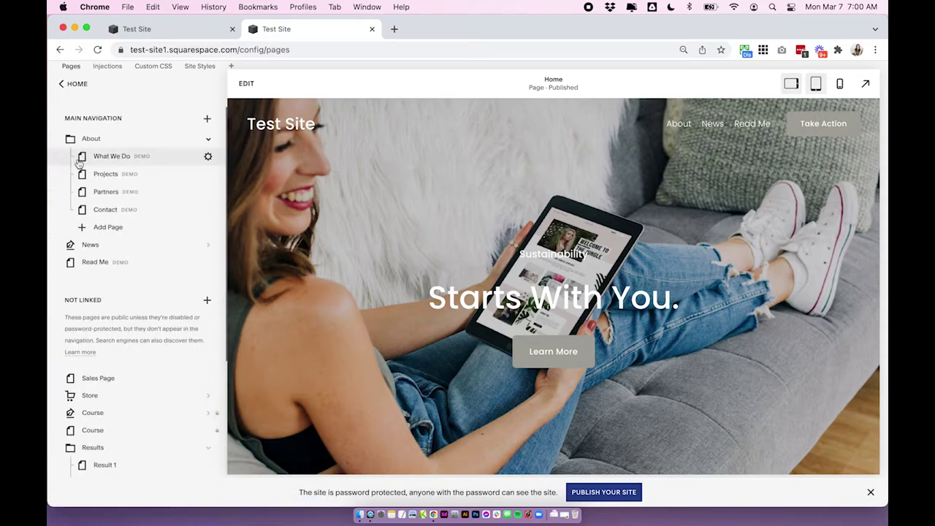
click(92, 246)
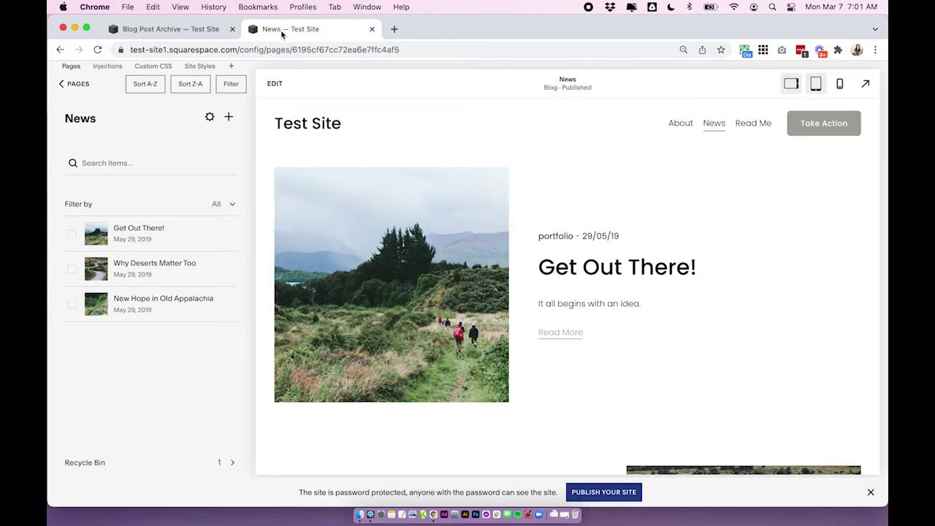
click(193, 33)
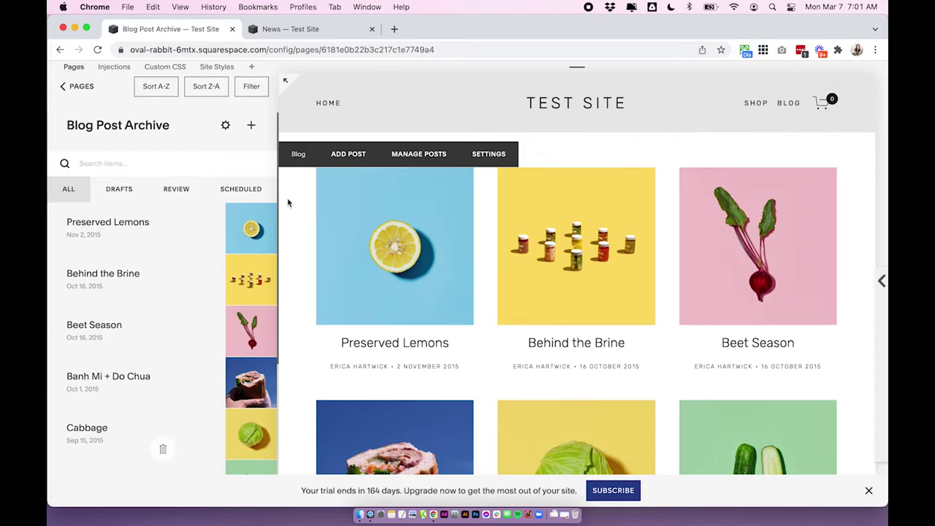
click(291, 29)
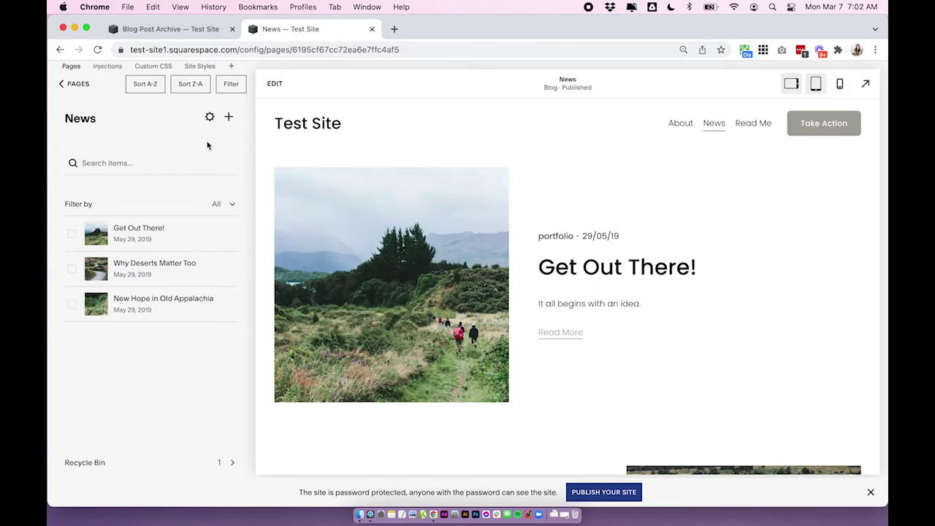
Add a News blog post titled "New post" with the body text "New post" and save it as a draft
click(228, 118)
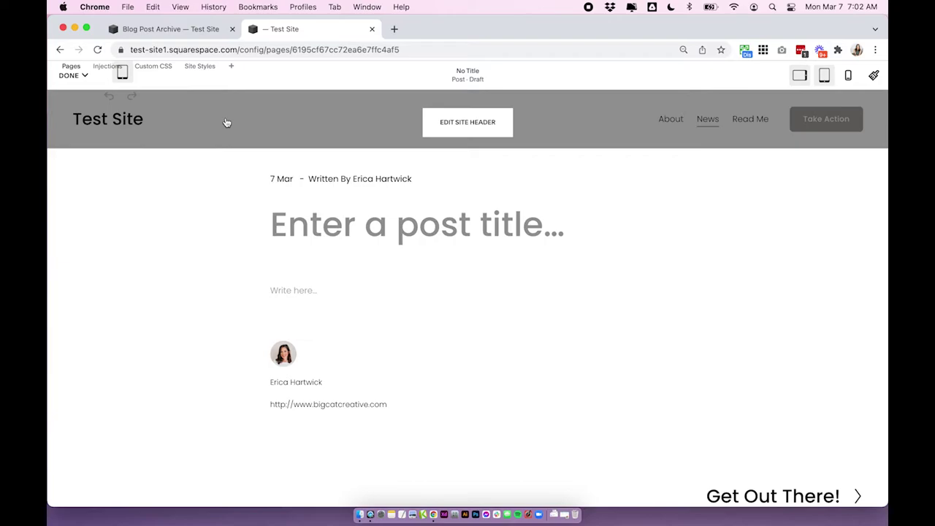
click(269, 152)
text(New post)
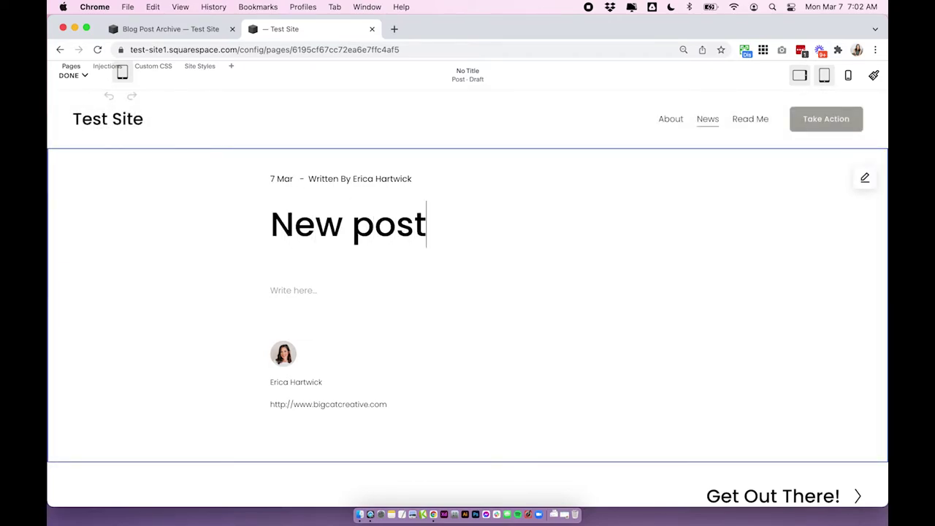
click(276, 289)
text(Ne)
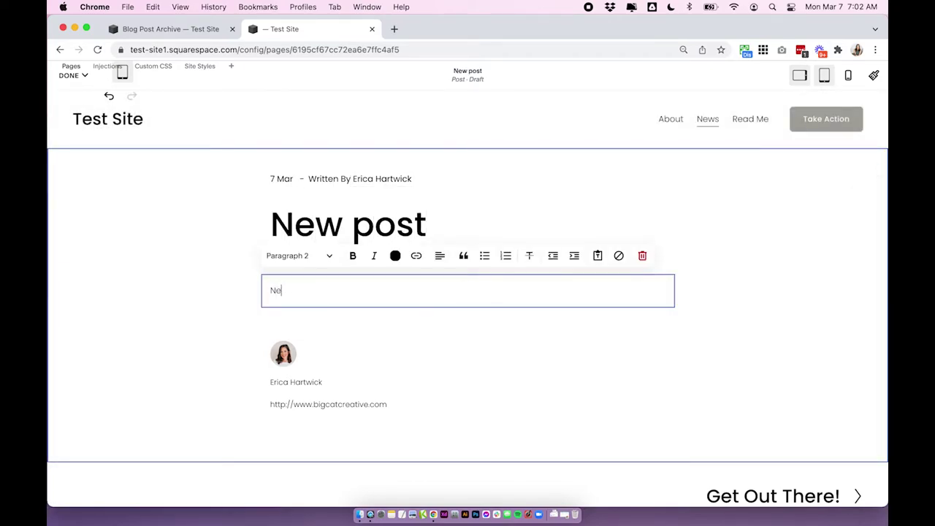
text(w post)
click(183, 273)
click(71, 76)
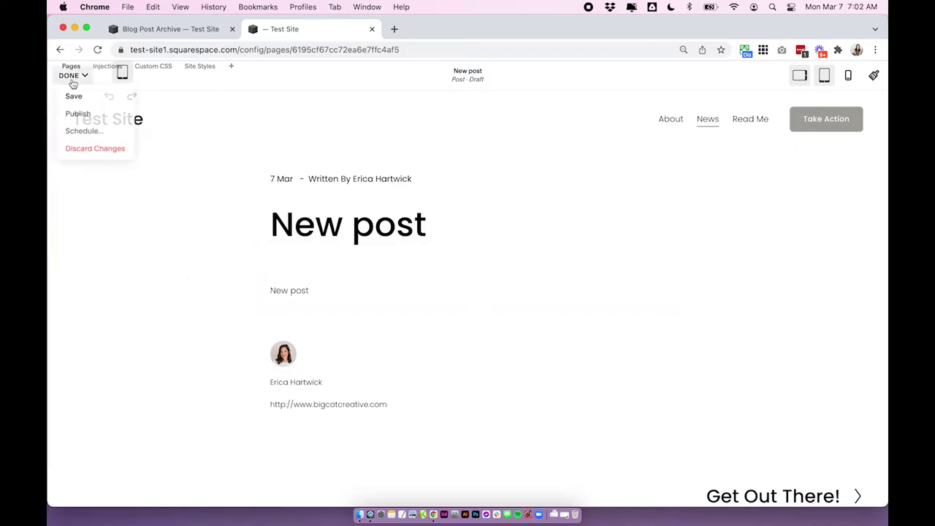
click(74, 96)
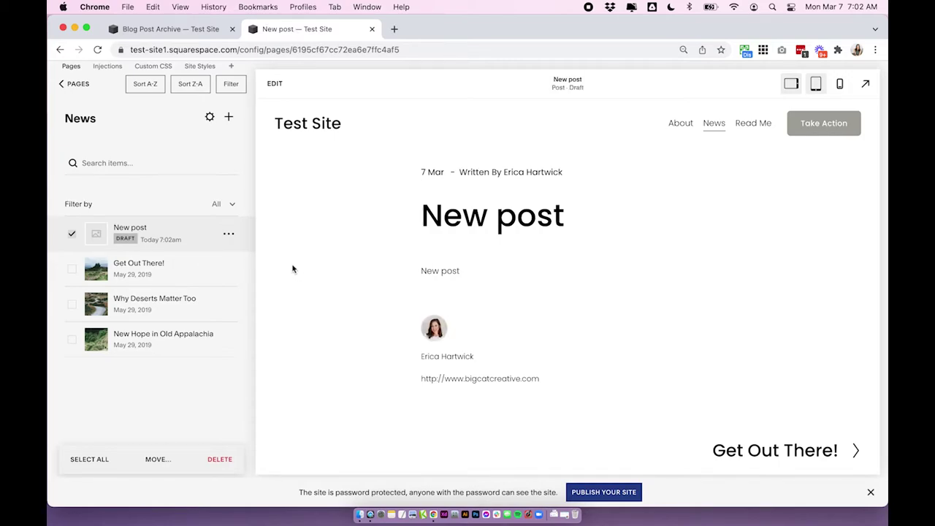
Open the settings of the "New post" draft and the editor of the Preserved Lemons post on the other site
click(228, 234)
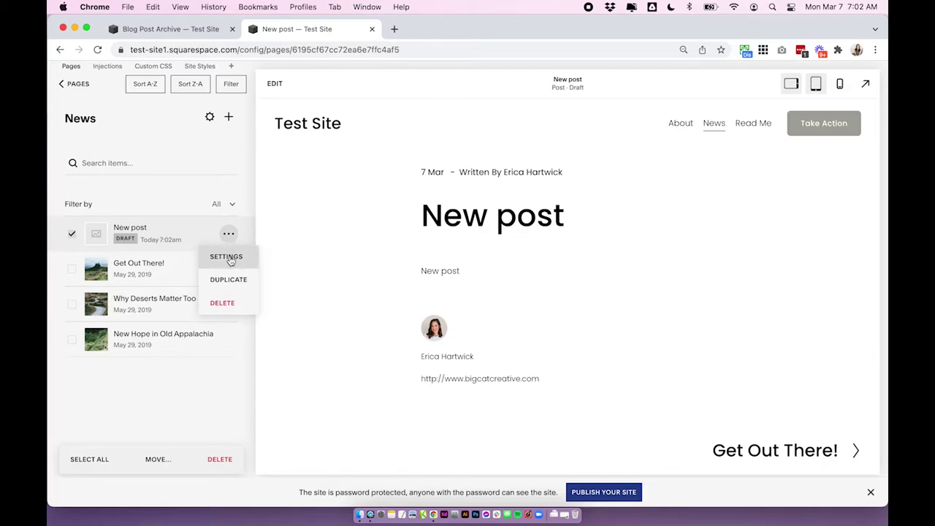
click(229, 258)
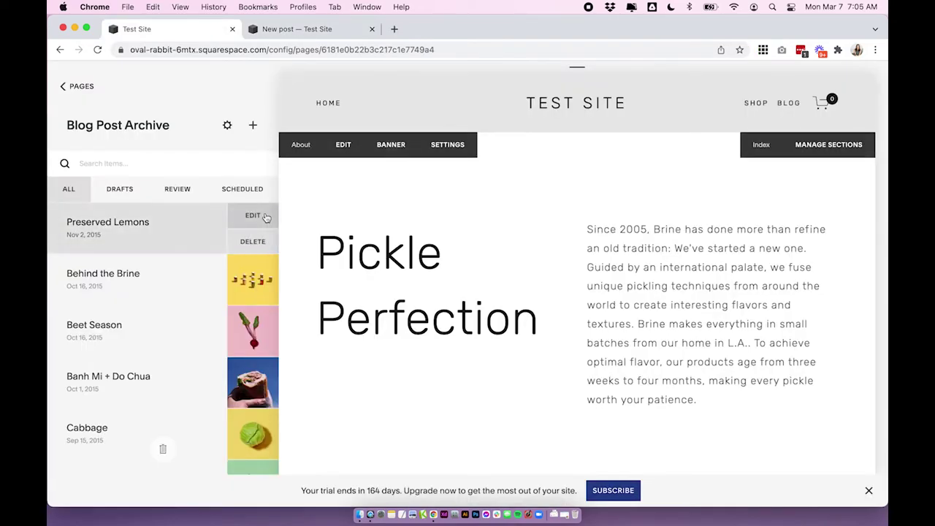
click(263, 216)
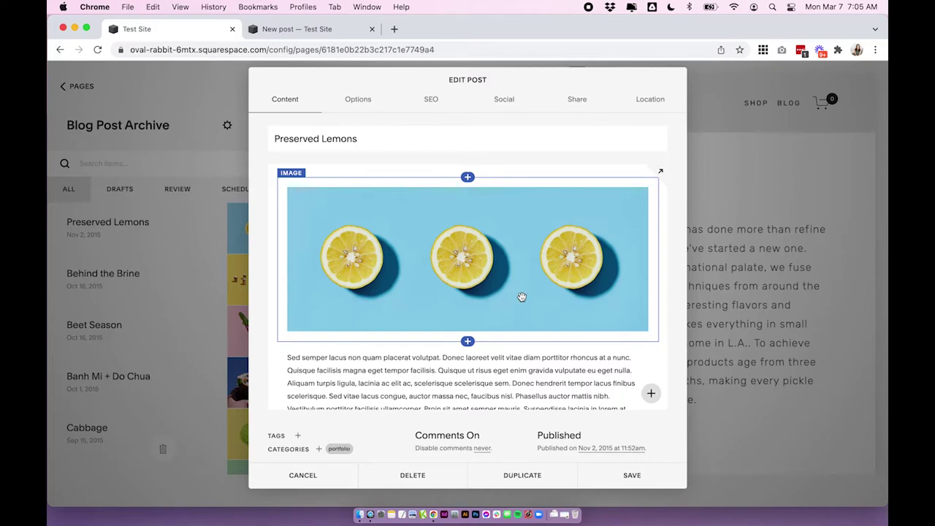
Show the sharing options of both the "New post" draft and the Preserved Lemons post
click(324, 29)
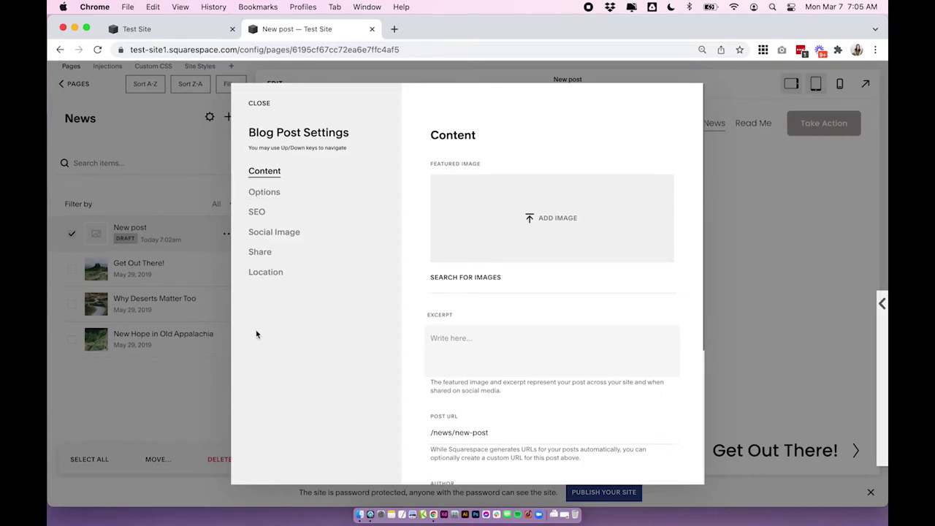
click(263, 254)
click(187, 32)
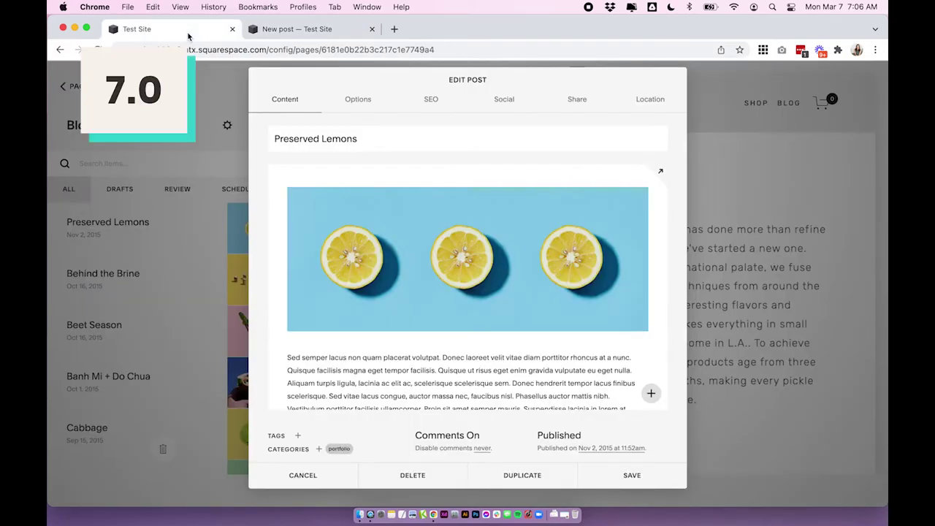
click(578, 104)
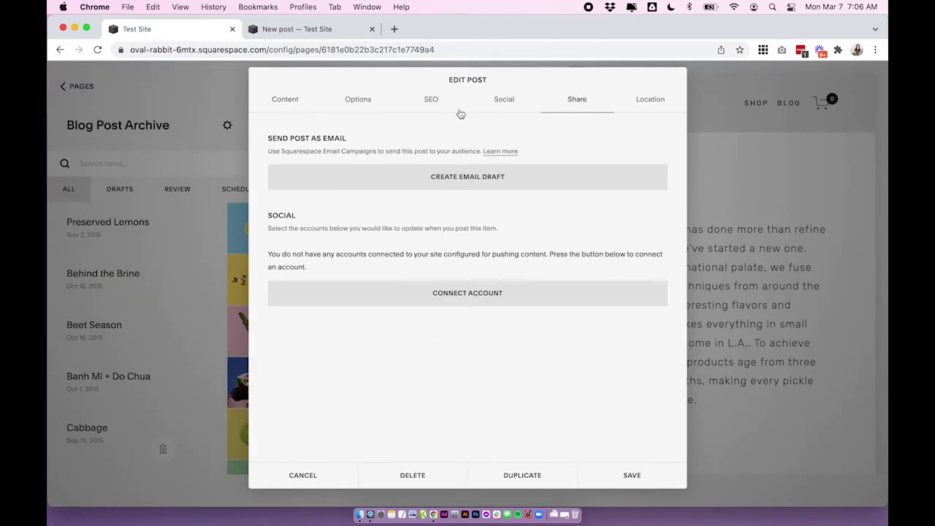
click(338, 32)
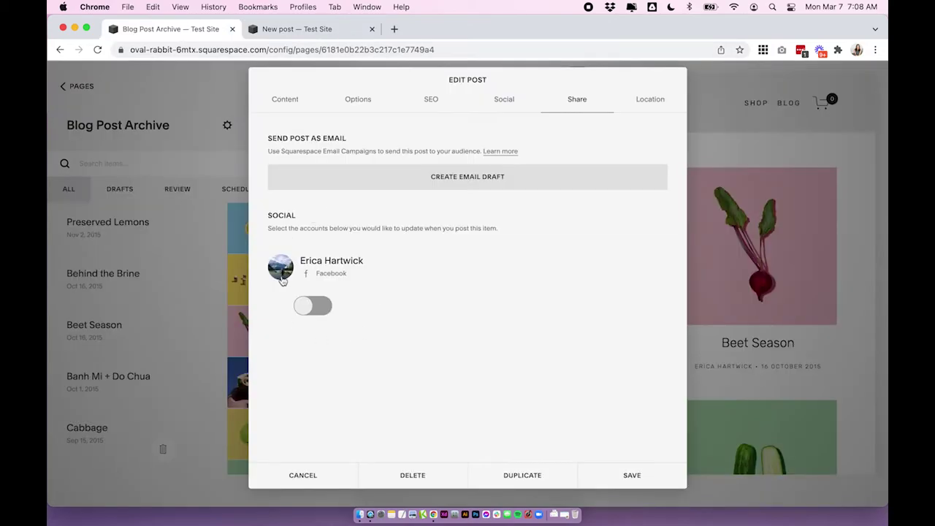
Enable pushing to Facebook for the Preserved Lemons post and for the "New post" draft, and inspect the draft's message variable
click(313, 307)
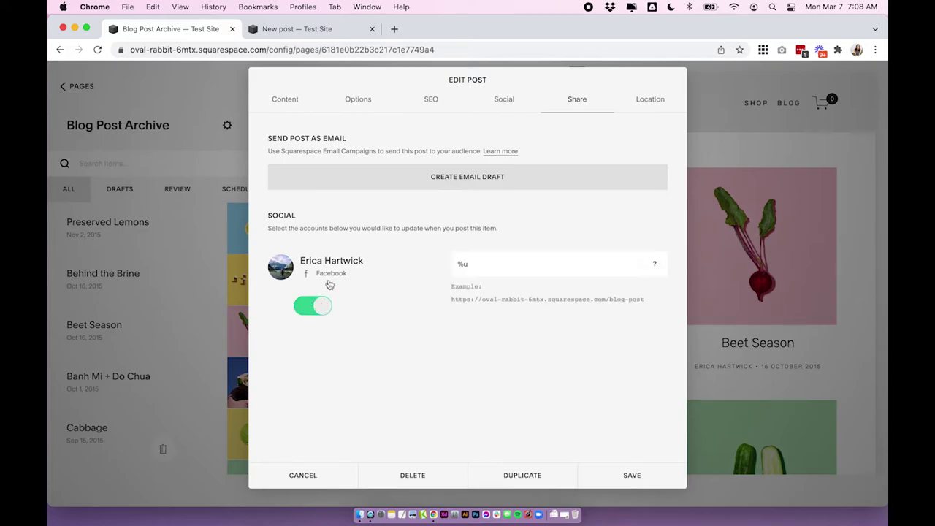
click(308, 29)
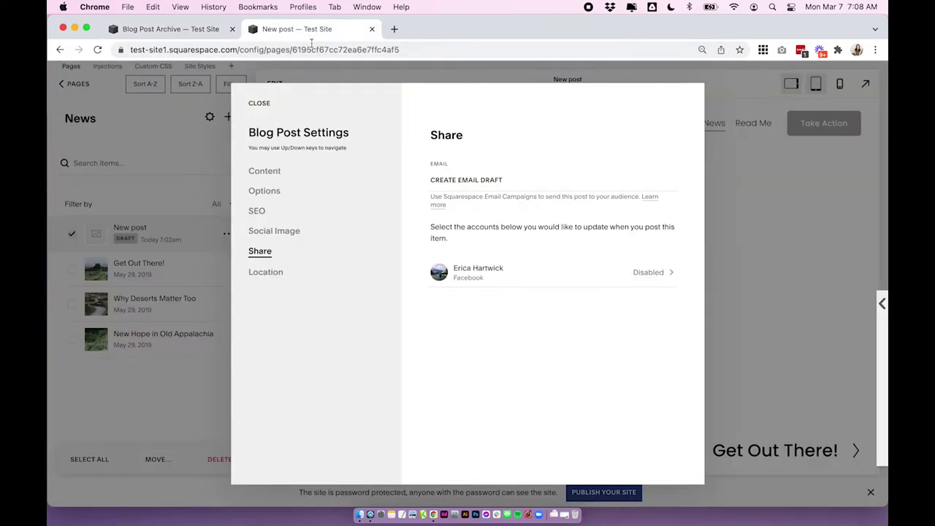
click(502, 275)
click(670, 139)
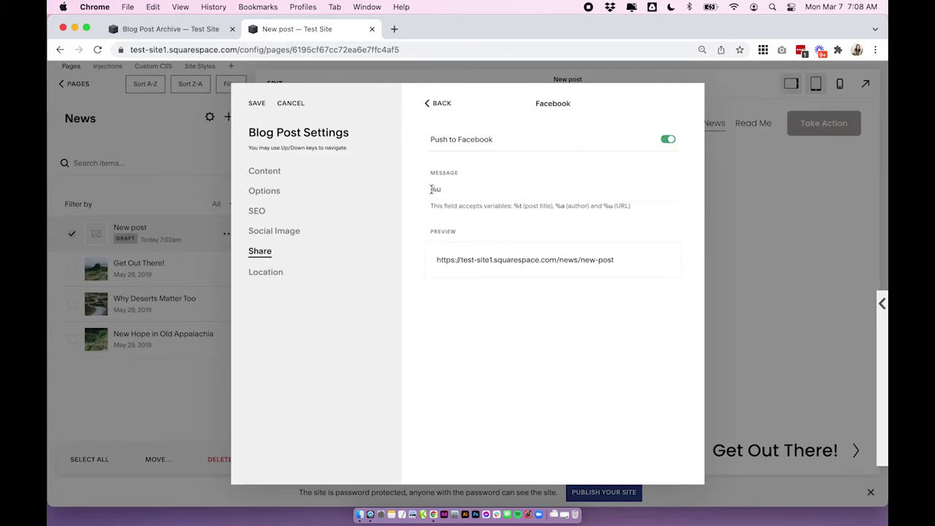
drag(430, 189, 484, 190)
click(484, 190)
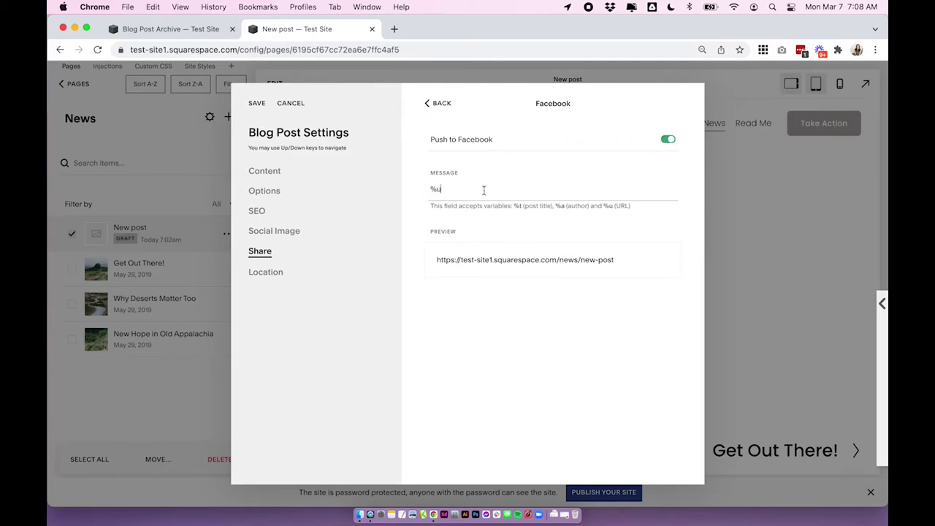
Add the title variable to the Preserved Lemons post's Facebook message so it reads "%t %u", and check the example
click(212, 33)
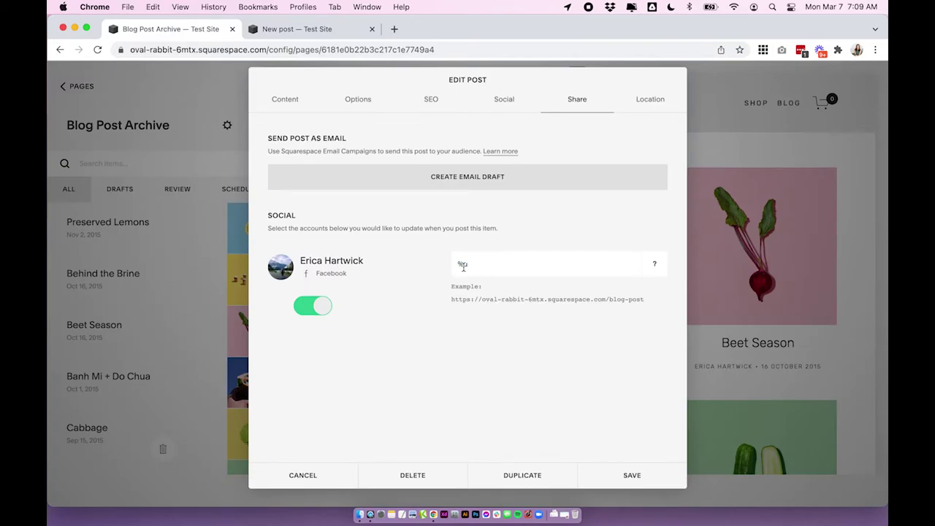
drag(459, 263, 469, 263)
click(565, 330)
drag(451, 300, 655, 300)
click(638, 331)
click(465, 261)
text(%t)
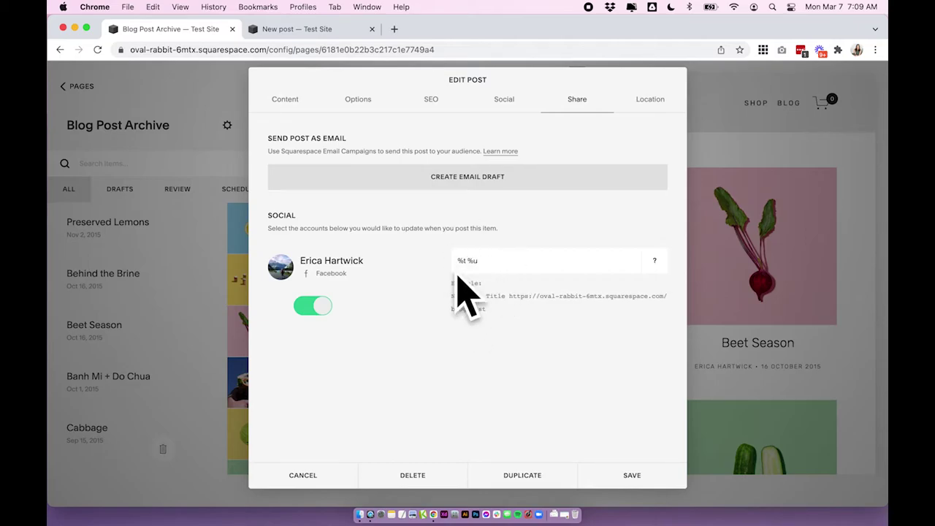
drag(451, 297, 486, 309)
click(451, 306)
click(517, 309)
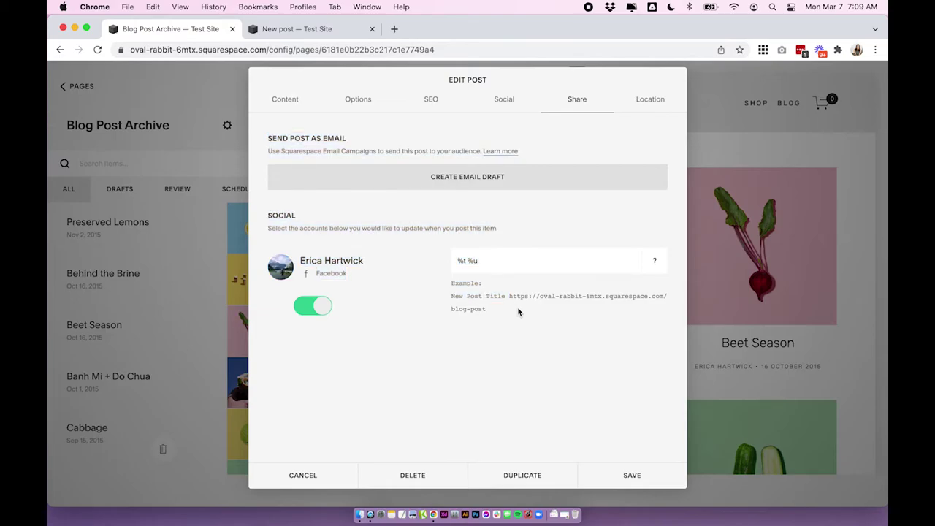
Put the text "New post!" in front of the variables in the Preserved Lemons post's Facebook message and check the example
click(459, 261)
text(New post)
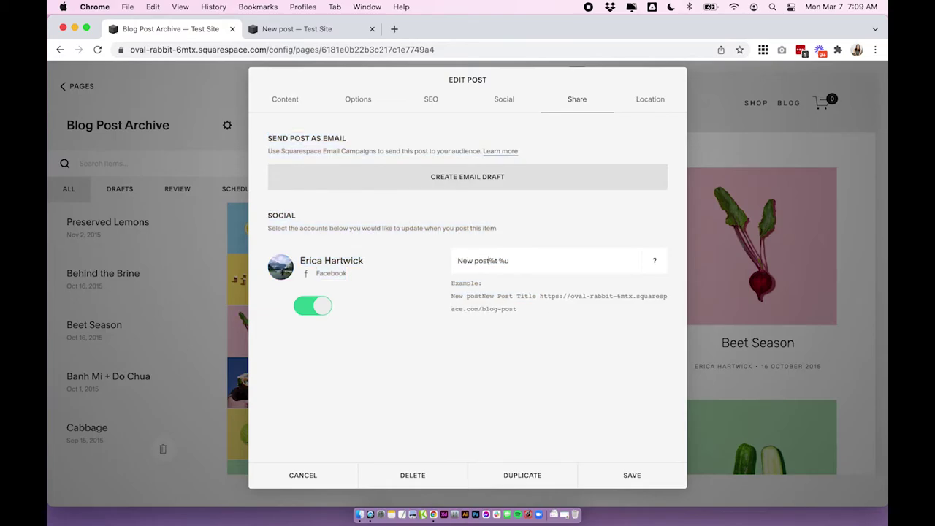
text(!)
drag(451, 295, 563, 324)
click(564, 323)
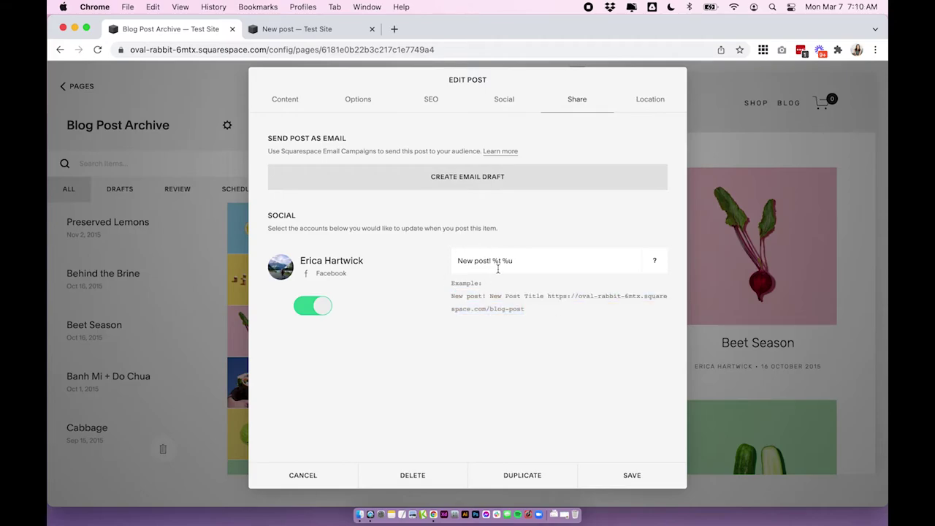
Add the author credit "- Written by: %a" after the variables in the Preserved Lemons post's Facebook message
drag(494, 261, 514, 261)
text(%a)
click(511, 261)
text(Written by)
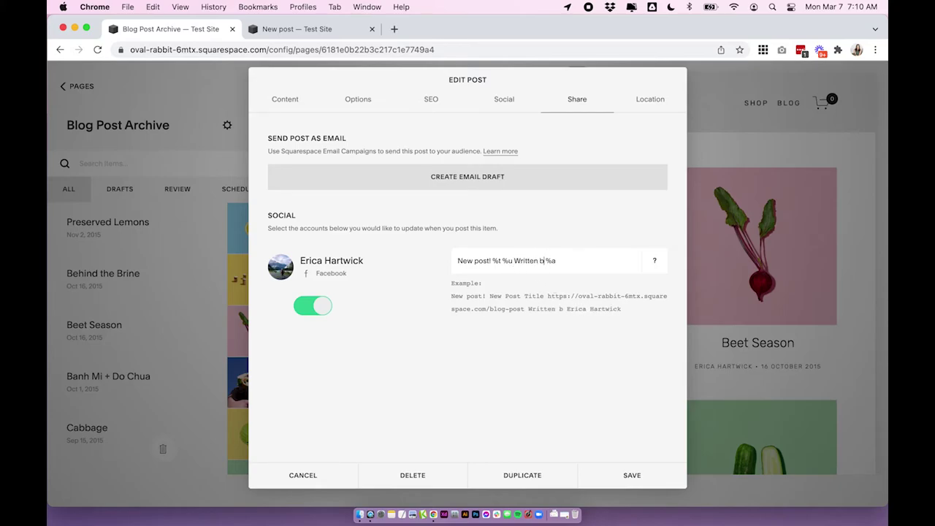
Review the "New post" draft's Facebook message and content settings, and close them without saving
click(290, 27)
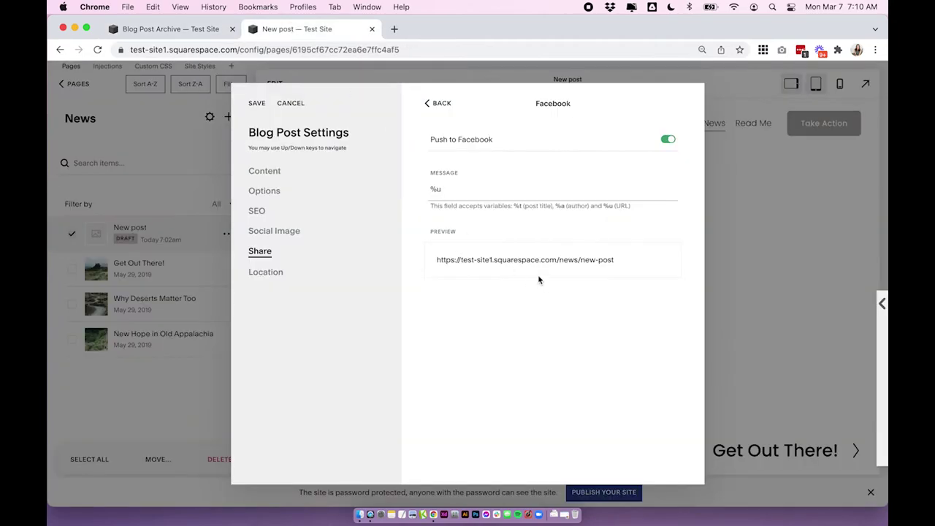
drag(478, 189, 421, 193)
click(454, 324)
click(264, 171)
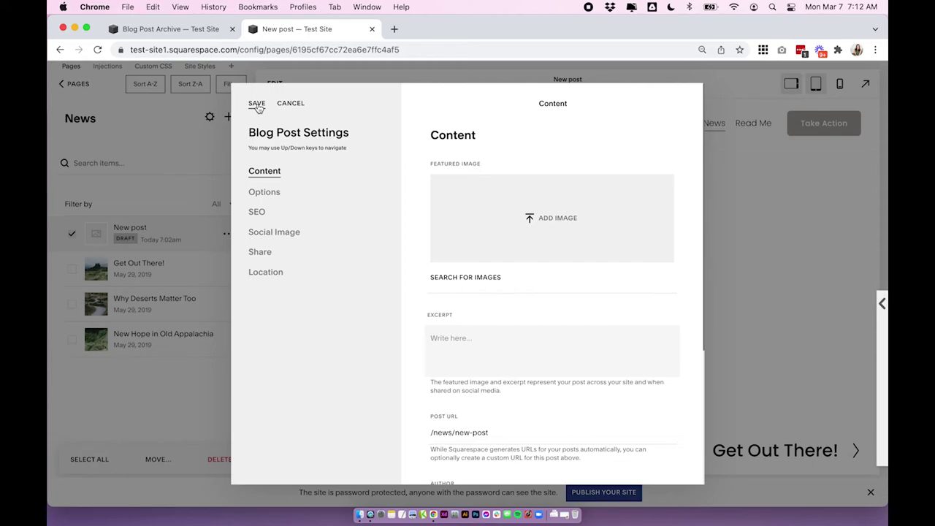
click(292, 104)
click(528, 303)
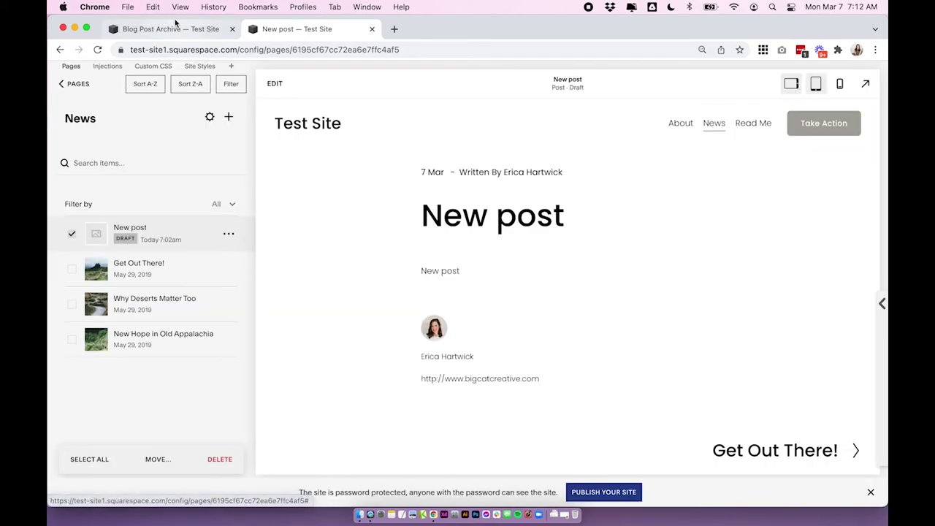
Copy the Preserved Lemons post's whole Facebook message "New post! %t %u - Written by: %a" and close the post's settings without saving
click(174, 29)
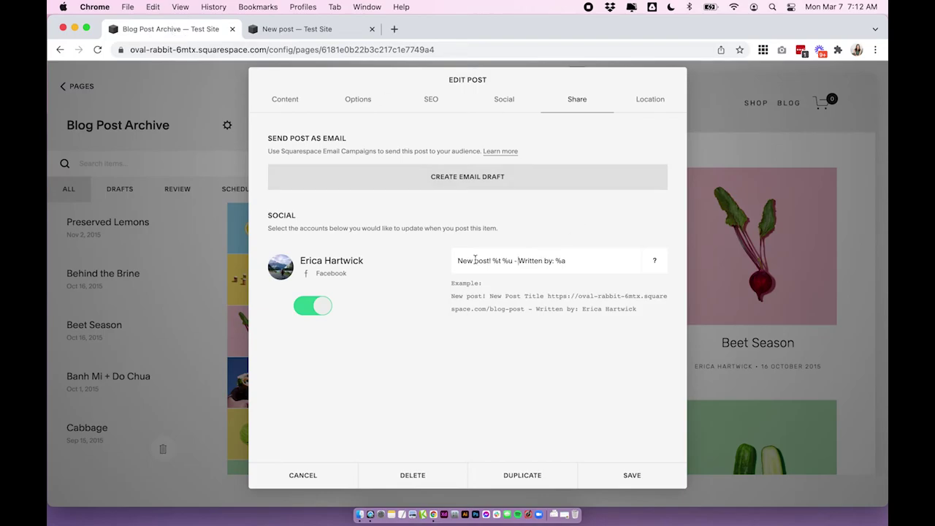
drag(570, 261, 462, 258)
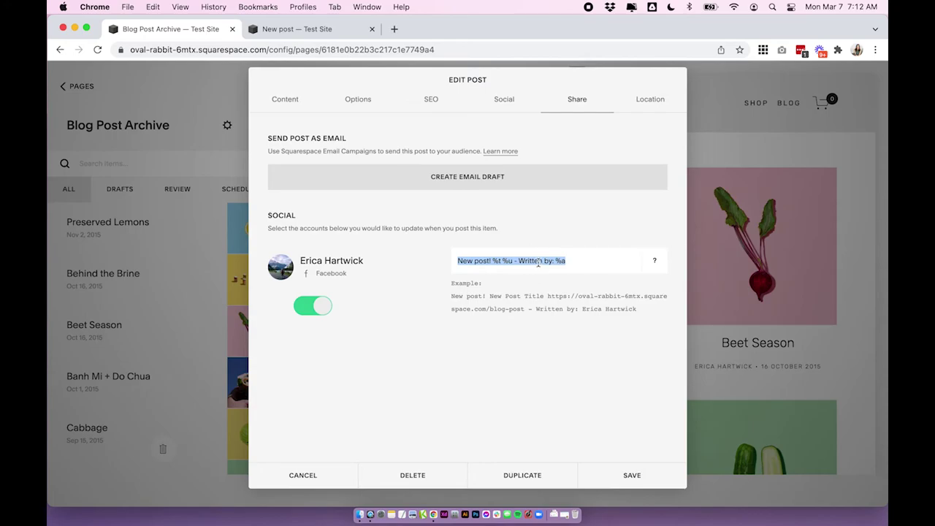
drag(537, 261, 389, 265)
click(486, 263)
drag(457, 261, 602, 261)
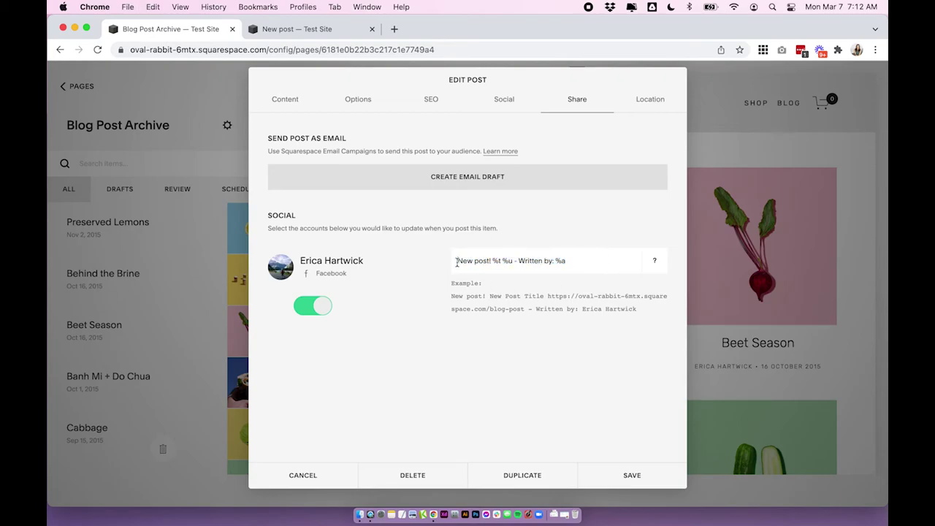
drag(457, 261, 609, 266)
key(super+c)
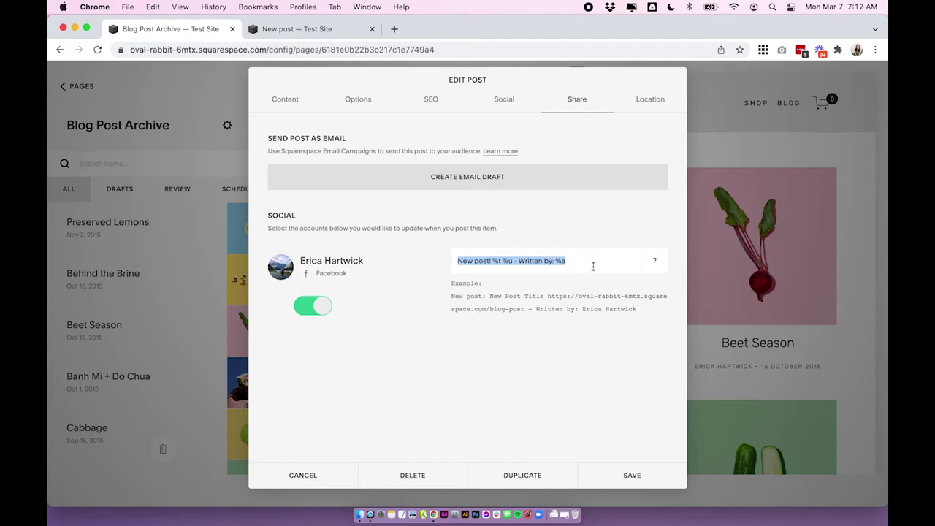
click(593, 266)
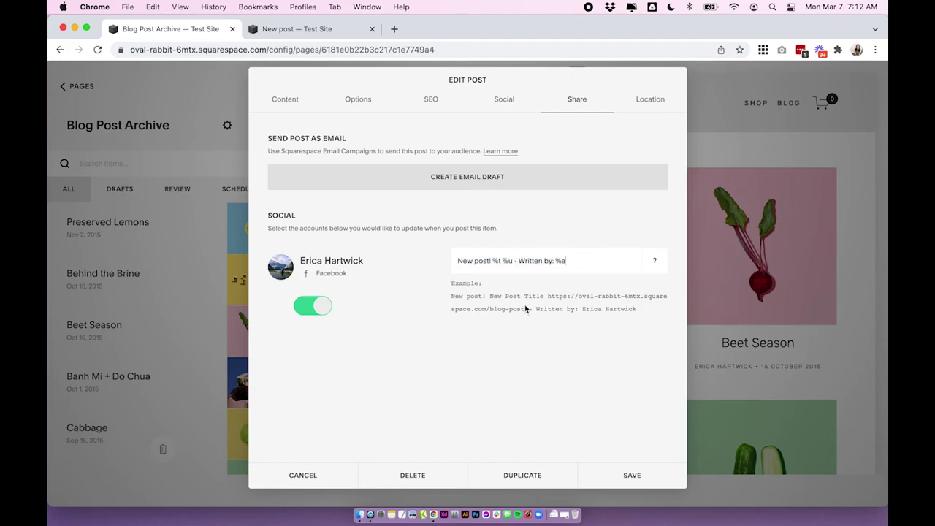
click(315, 476)
Open the Facebook account's settings among the site's connected accounts
click(81, 85)
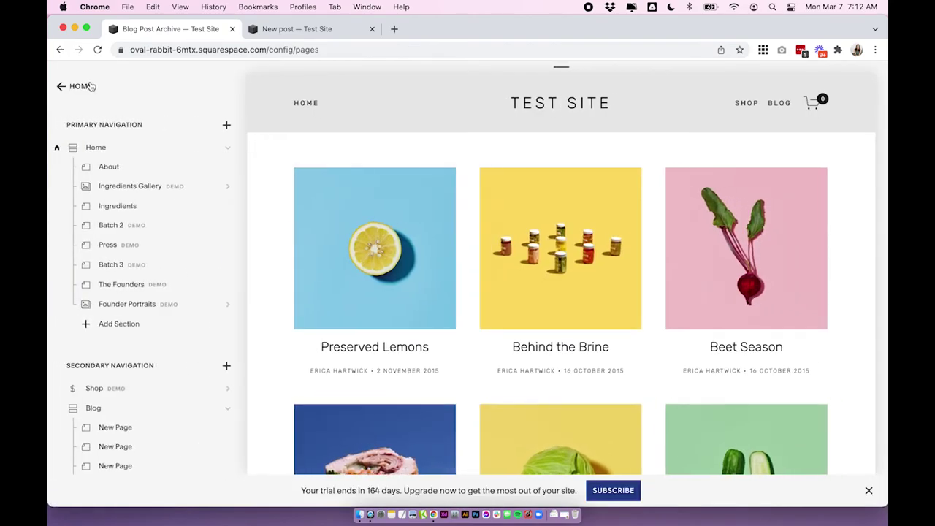
click(91, 87)
click(99, 329)
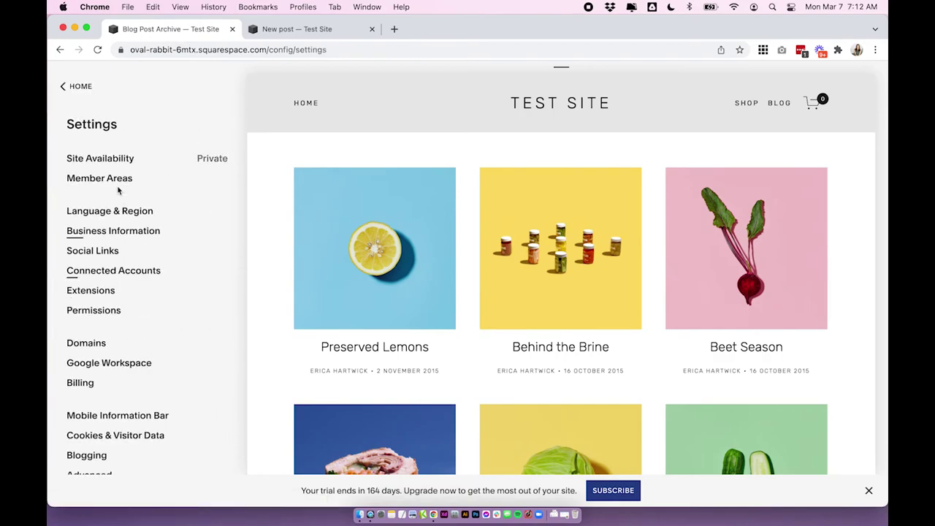
click(113, 270)
click(167, 272)
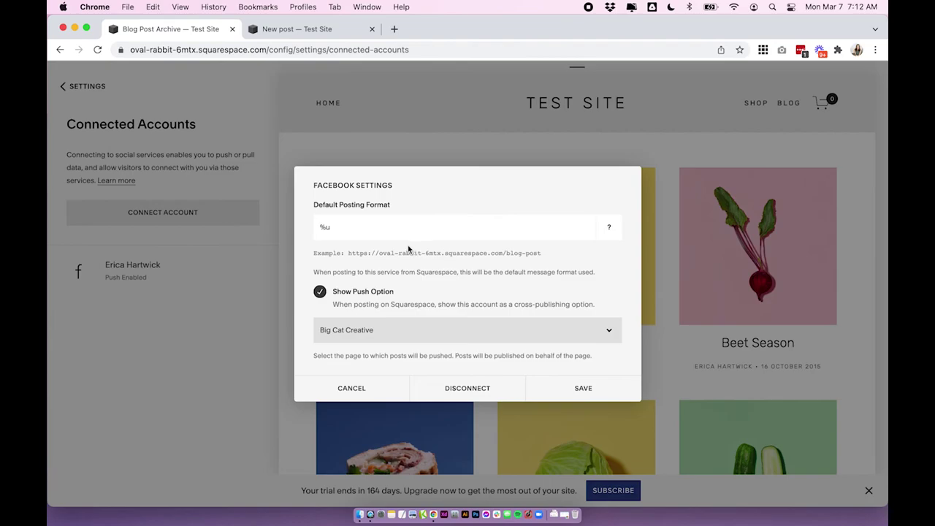
Replace the Facebook account's default posting format with the copied "New post! %t %u - Written by: %a" and save it
drag(314, 206, 411, 210)
click(411, 211)
double_click(369, 227)
key(super+v)
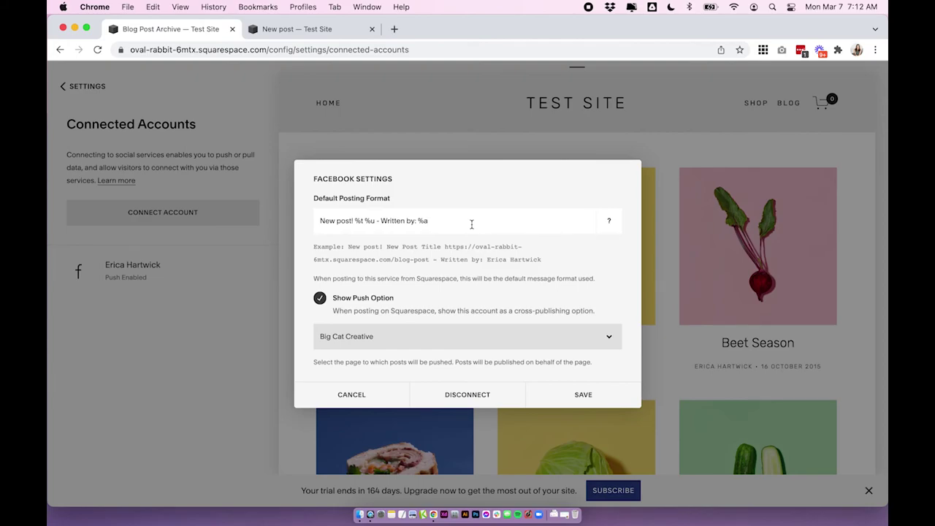
key(super+a)
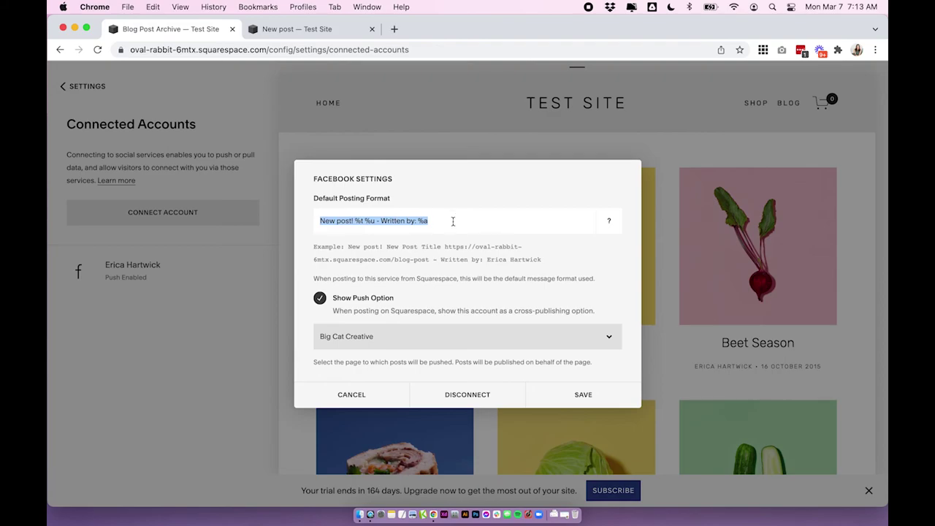
click(453, 221)
click(583, 394)
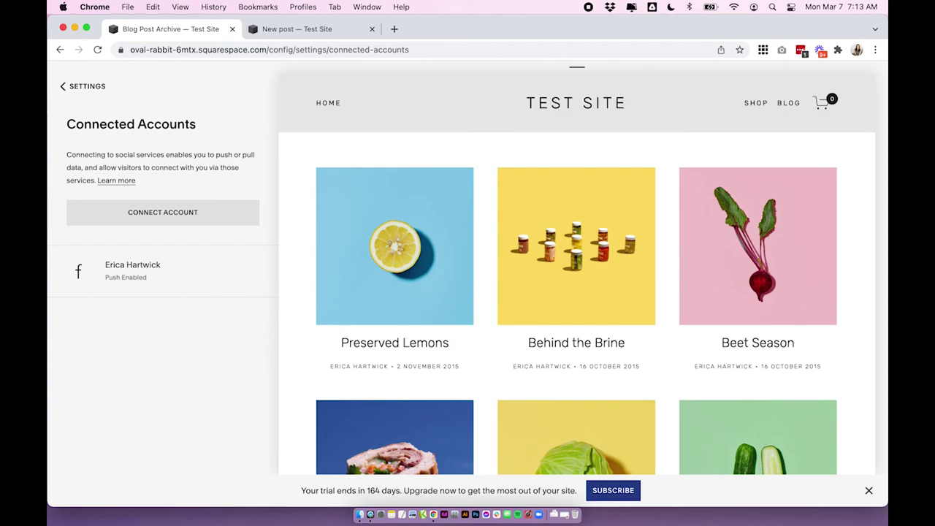
Reopen the Facebook account's settings to check the default posting format, and close them without changes
click(206, 274)
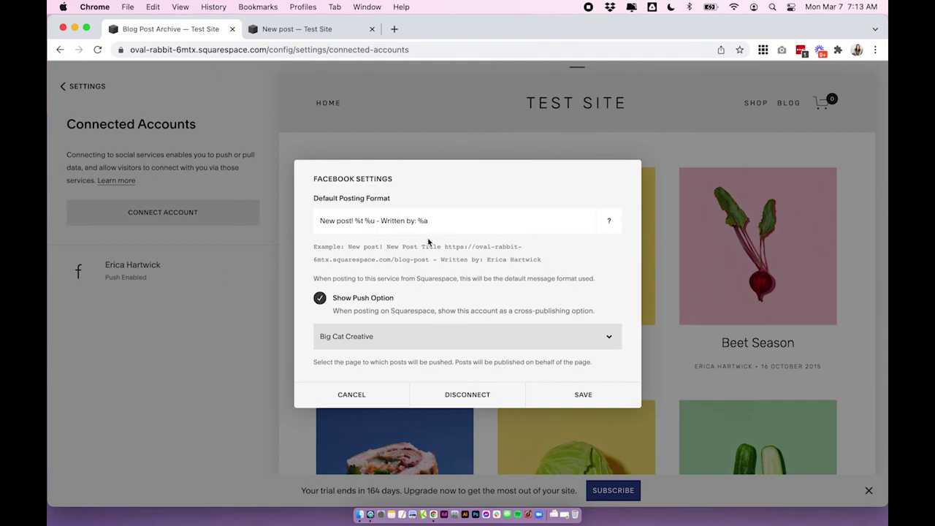
drag(365, 221, 375, 221)
click(366, 398)
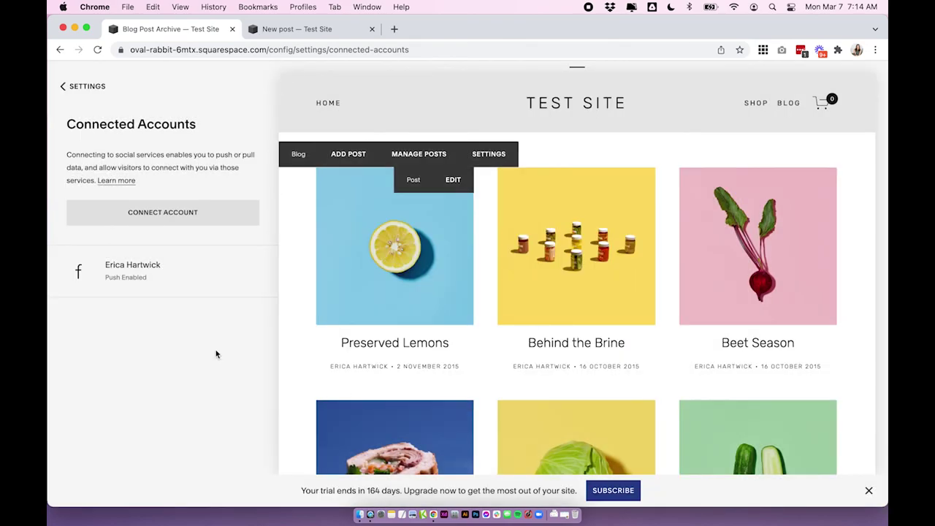